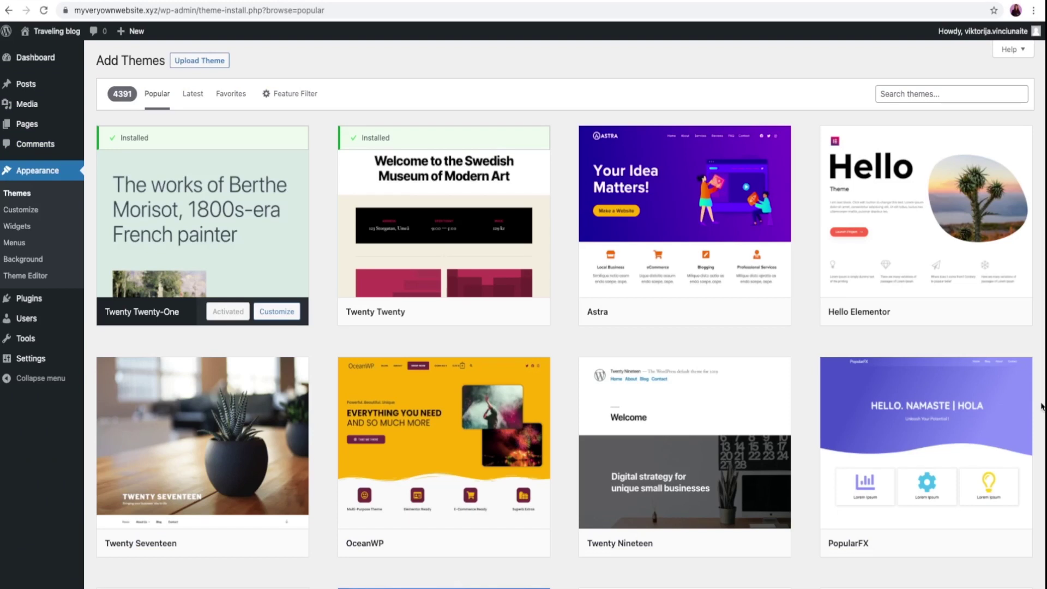
scroll(1042, 405, down, 3)
scroll(1041, 406, down, 3)
scroll(1041, 404, down, 2)
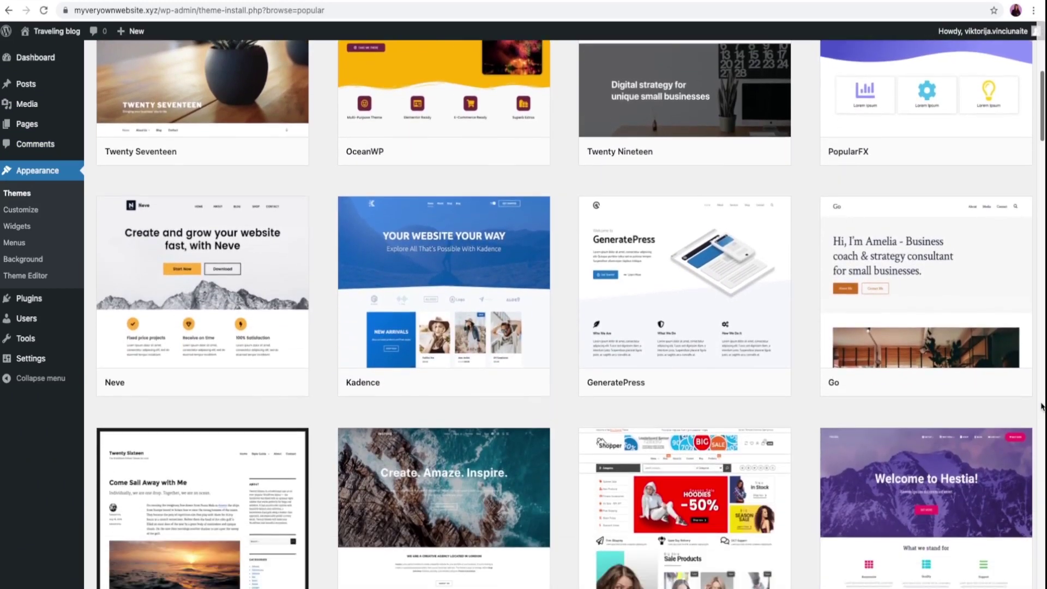
scroll(1041, 405, down, 3)
scroll(1041, 405, down, 1)
scroll(1041, 405, down, 3)
scroll(1040, 406, down, 2)
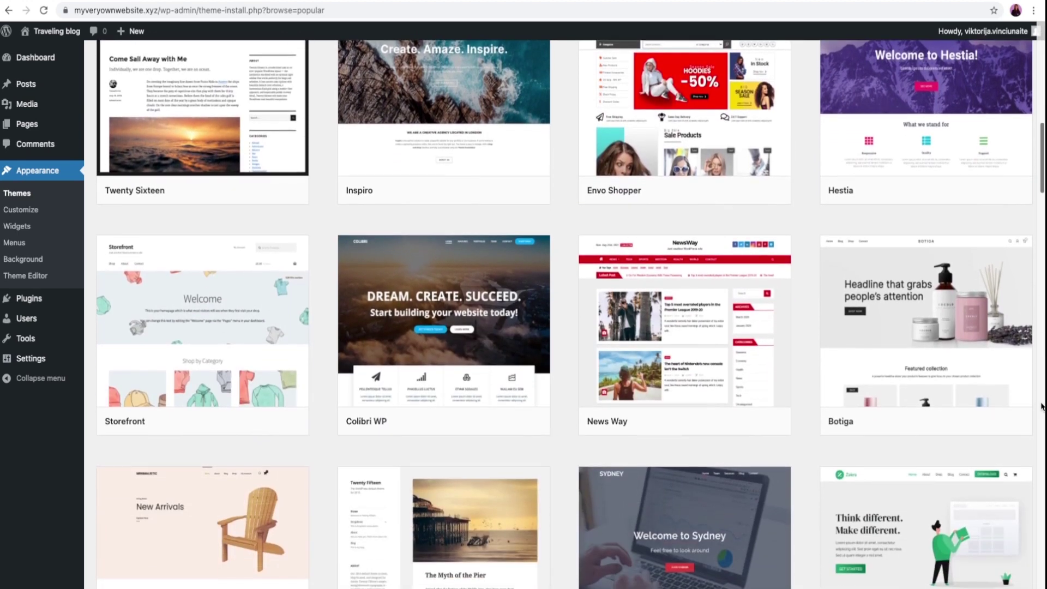
scroll(1040, 405, down, 3)
scroll(1040, 405, down, 3)
scroll(1040, 405, down, 1)
scroll(1040, 406, down, 3)
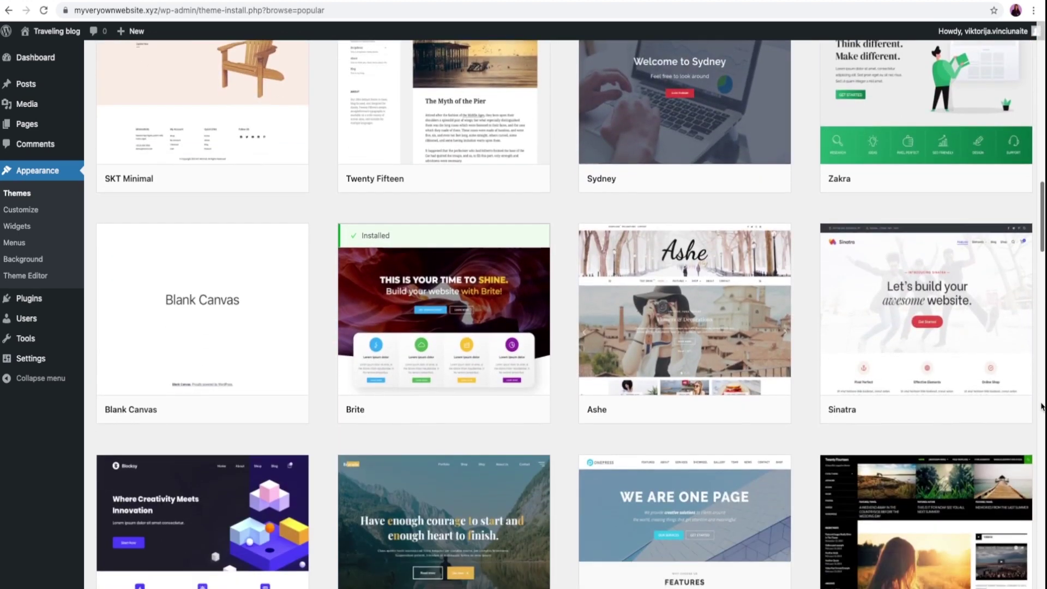
scroll(1041, 405, down, 2)
scroll(1041, 405, down, 3)
scroll(1041, 405, down, 2)
scroll(1041, 405, down, 1)
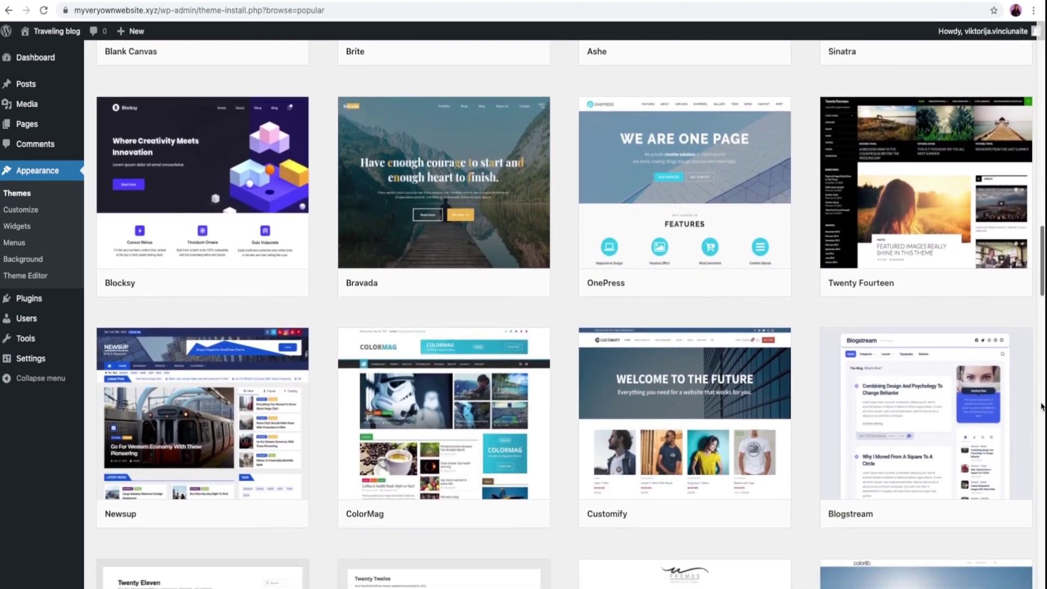
scroll(1040, 406, down, 2)
scroll(1041, 405, down, 1)
scroll(1040, 405, down, 3)
scroll(1041, 405, down, 2)
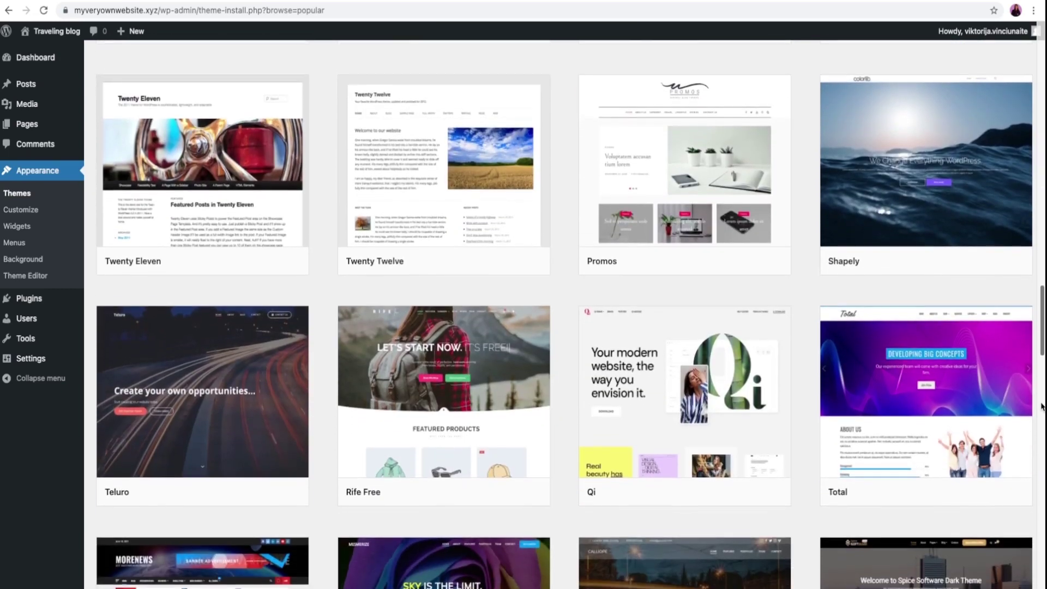
scroll(1041, 405, down, 2)
scroll(1041, 404, down, 2)
scroll(1041, 405, down, 2)
scroll(901, 369, down, 2)
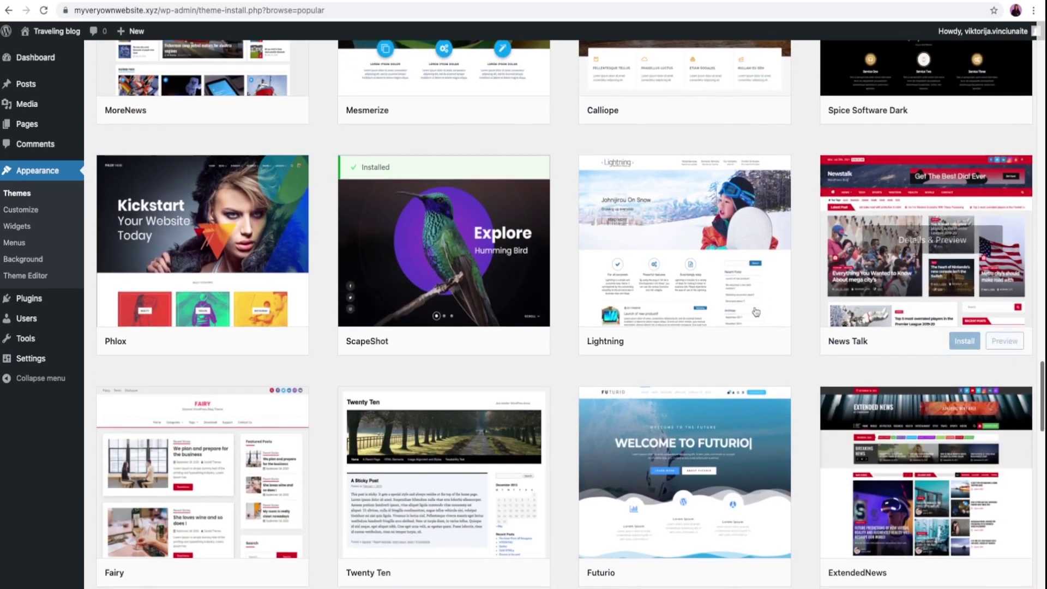
scroll(756, 311, down, 1)
Live-preview the ScapeShot theme from the Popular themes list
click(514, 325)
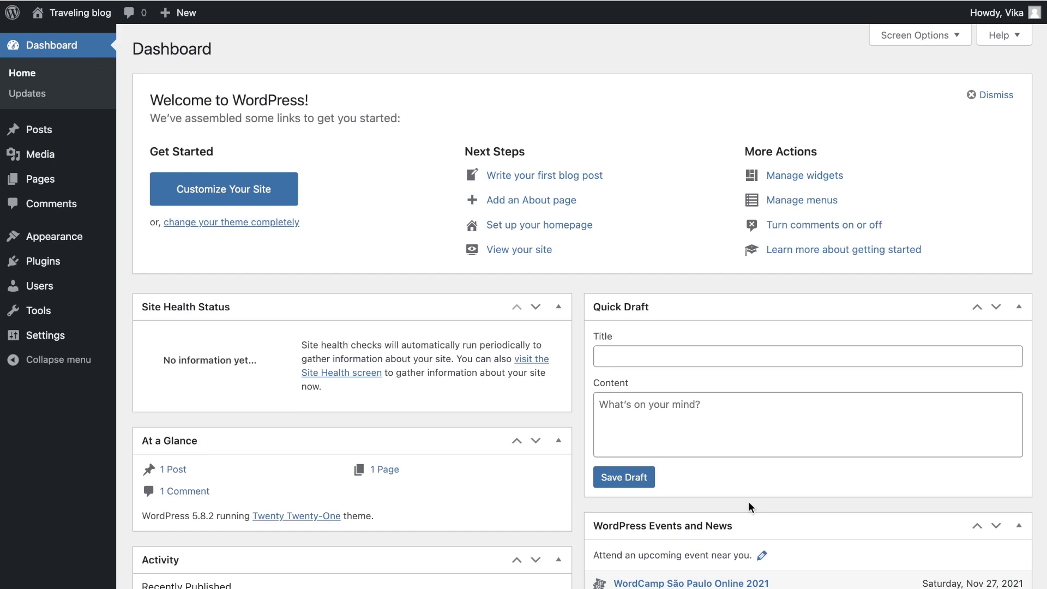
mouse_move(54, 237)
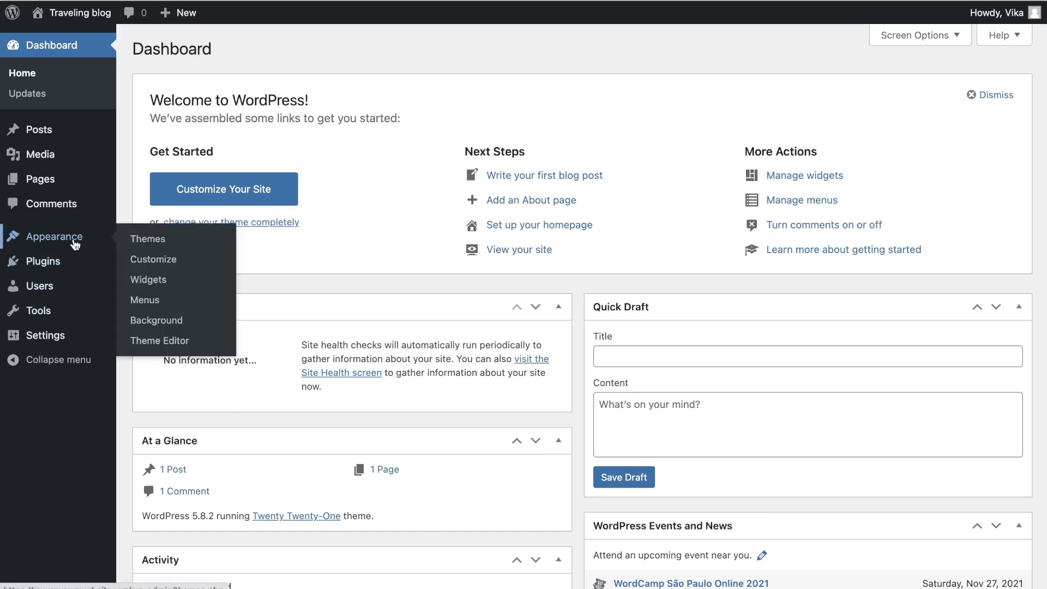
Go to Appearance > Themes > Add New and reveal the Feature Filter options
click(148, 239)
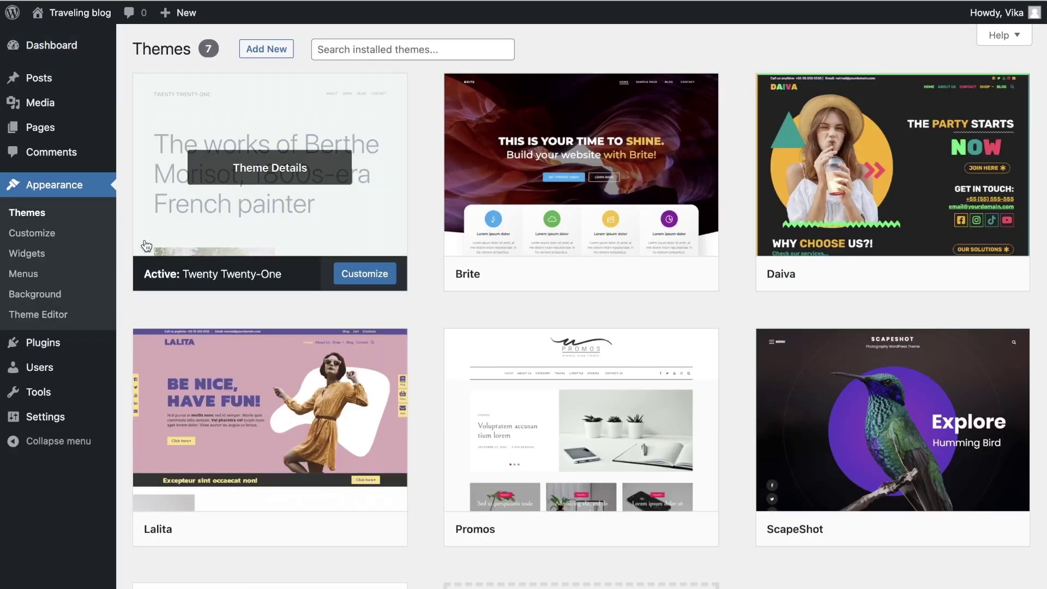
click(266, 41)
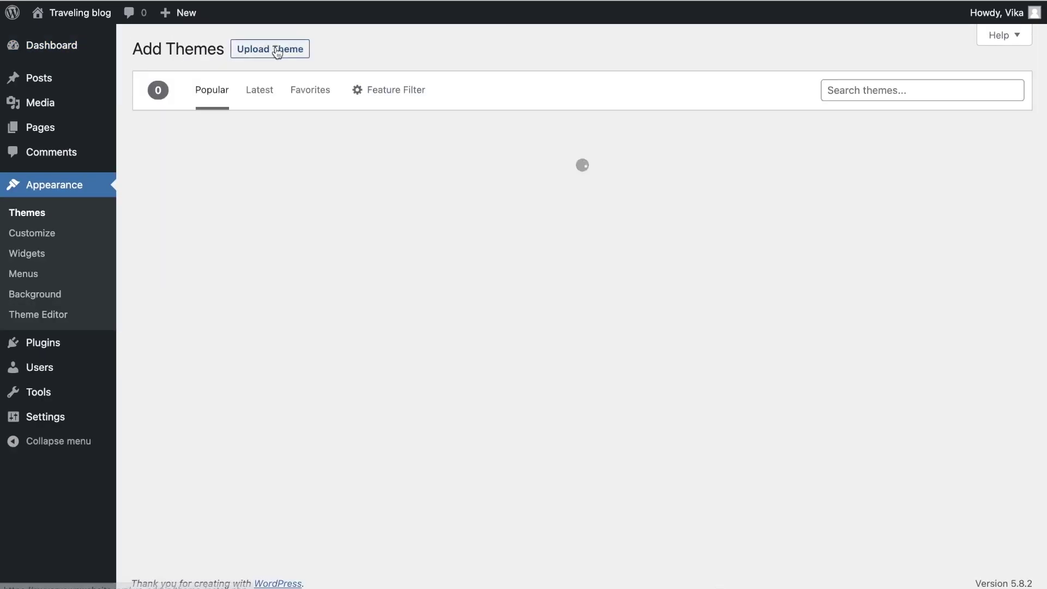
scroll(728, 350, down, 4)
scroll(727, 351, down, 3)
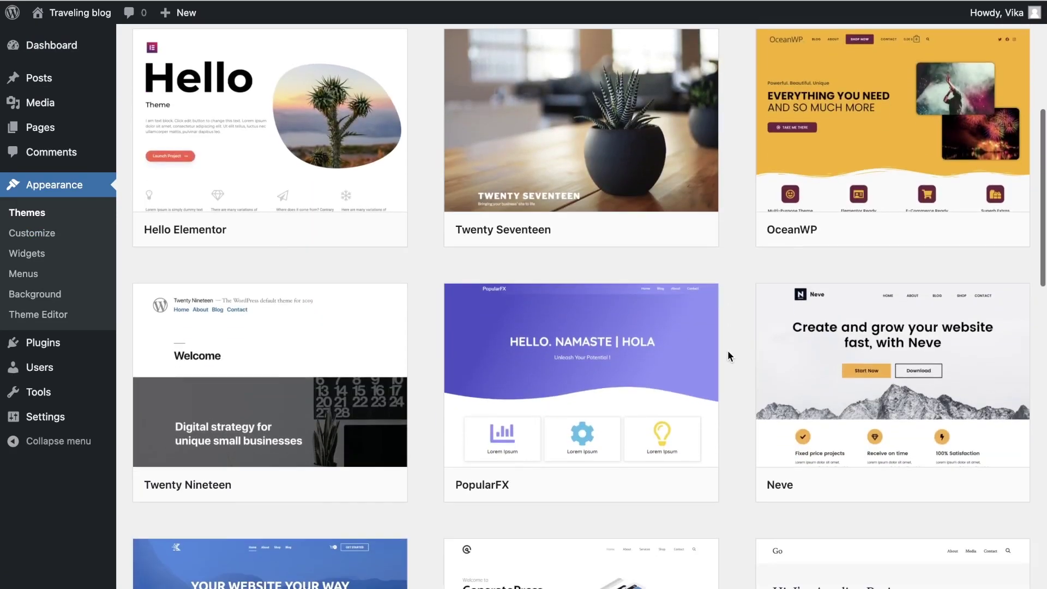
scroll(727, 351, down, 2)
scroll(727, 350, down, 3)
scroll(727, 351, down, 3)
scroll(728, 350, down, 2)
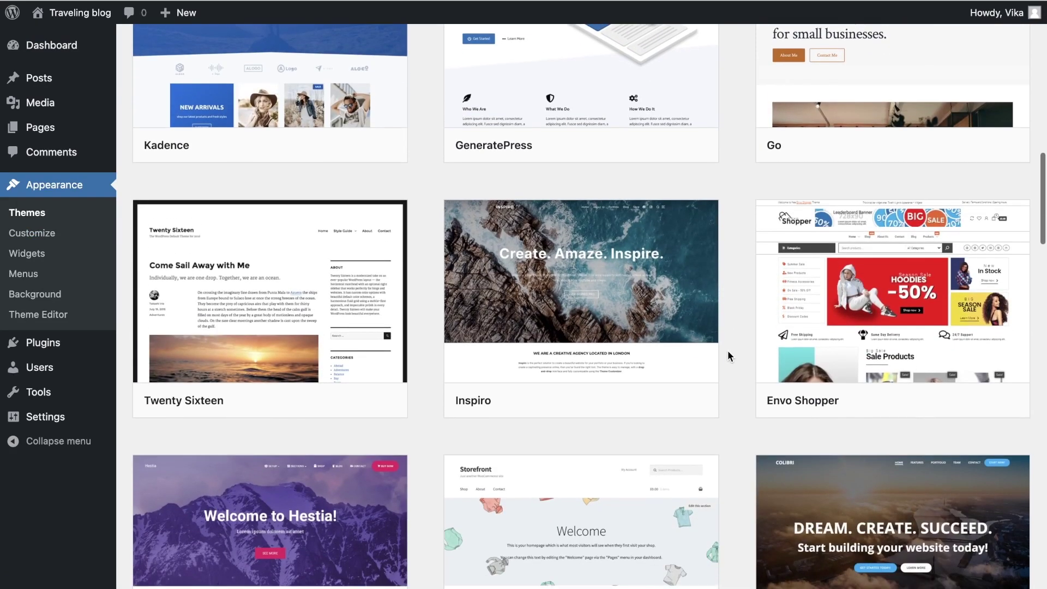
key(alt+Left)
scroll(728, 350, up, 5)
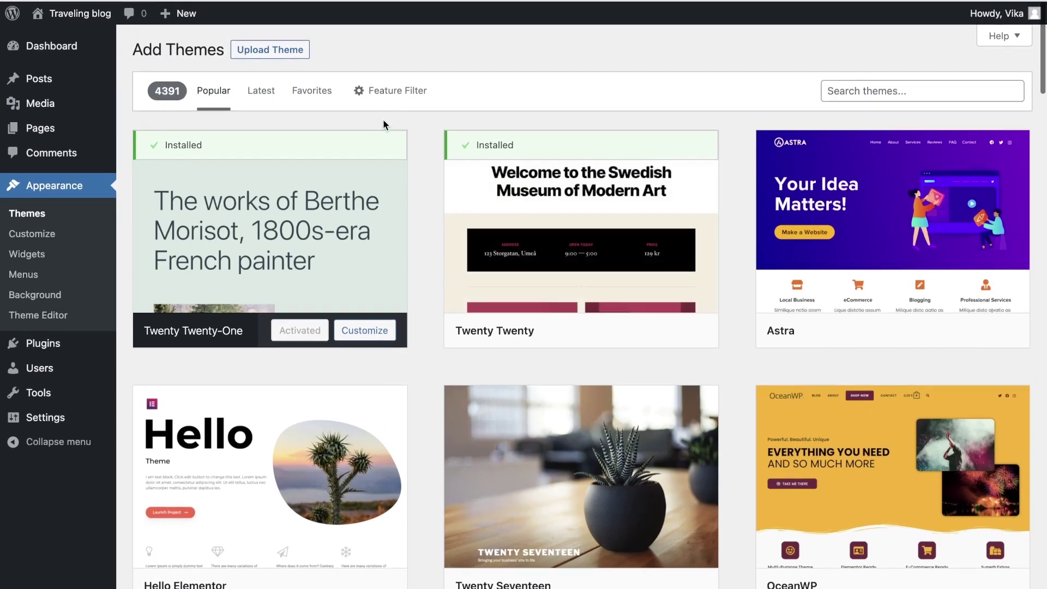
click(391, 89)
scroll(339, 256, down, 2)
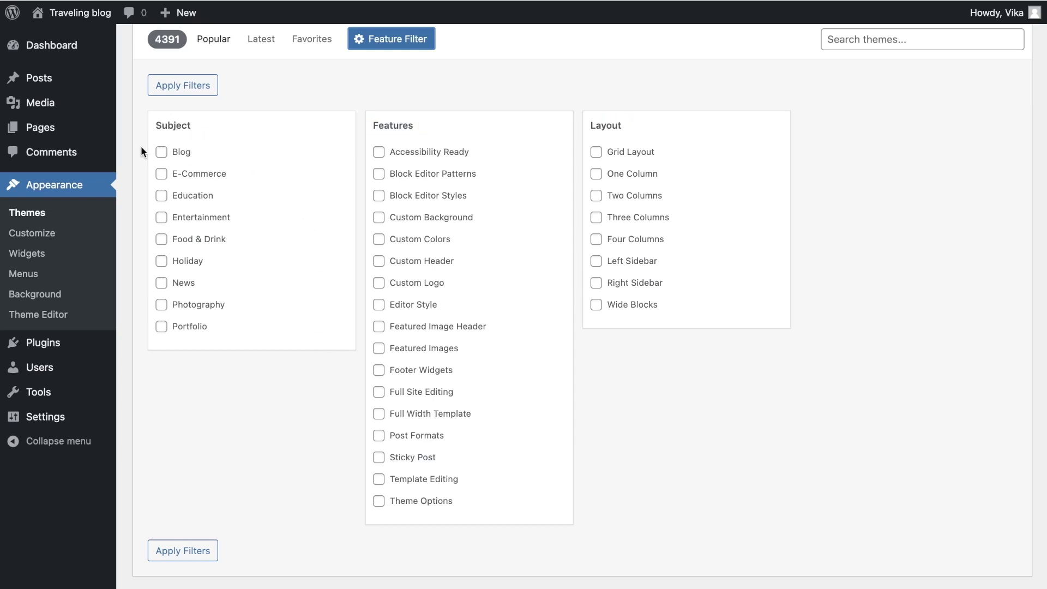
Filter themes by the Blog subject, then install and live-preview Music Star
click(161, 152)
click(182, 86)
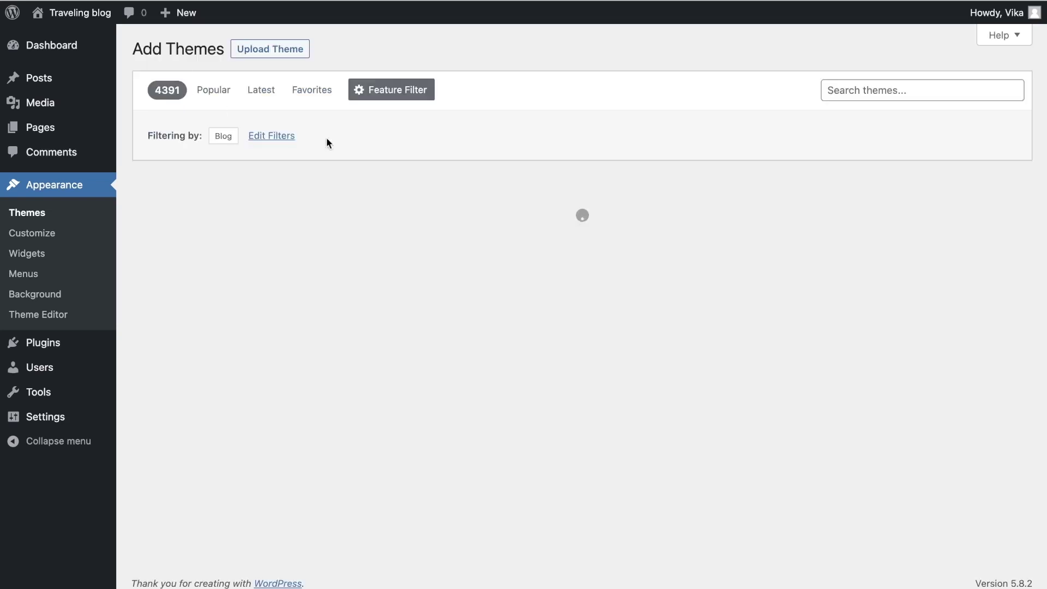
scroll(737, 416, down, 5)
scroll(736, 416, down, 3)
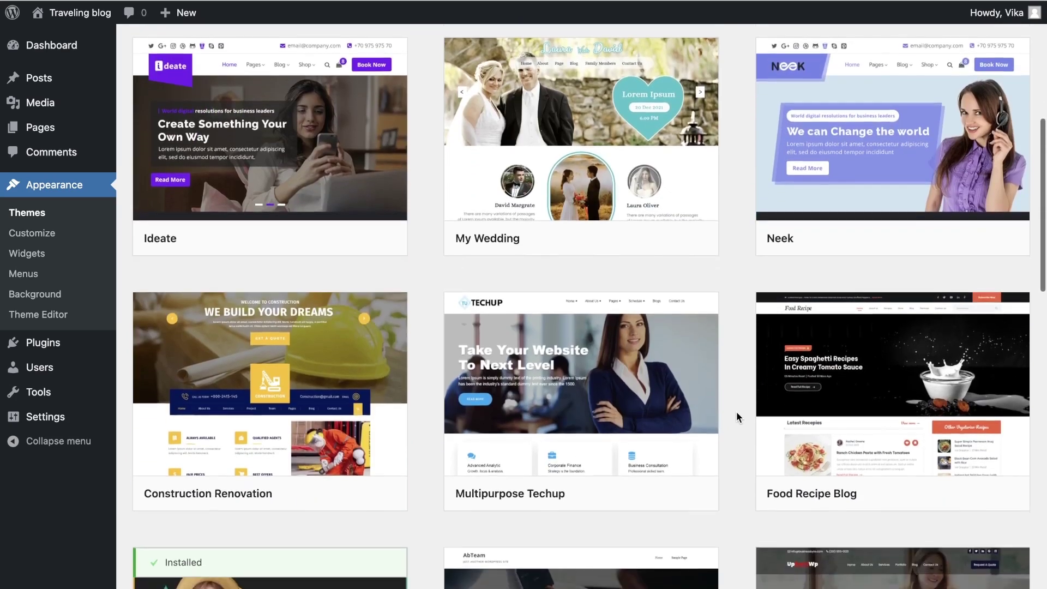
scroll(737, 417, down, 4)
scroll(736, 417, down, 3)
scroll(736, 417, down, 3)
scroll(736, 417, down, 3)
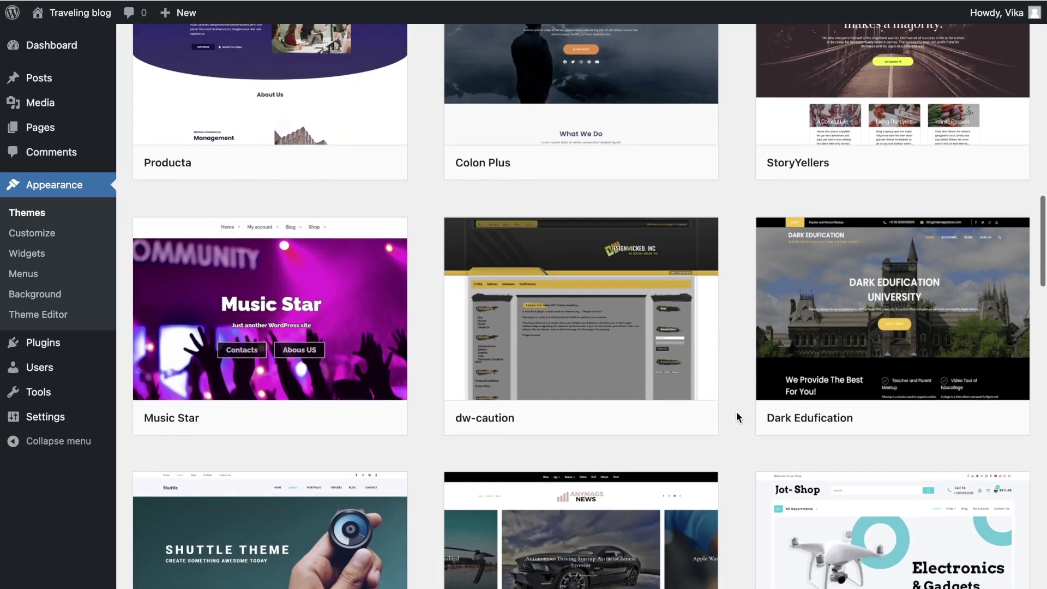
scroll(737, 417, down, 1)
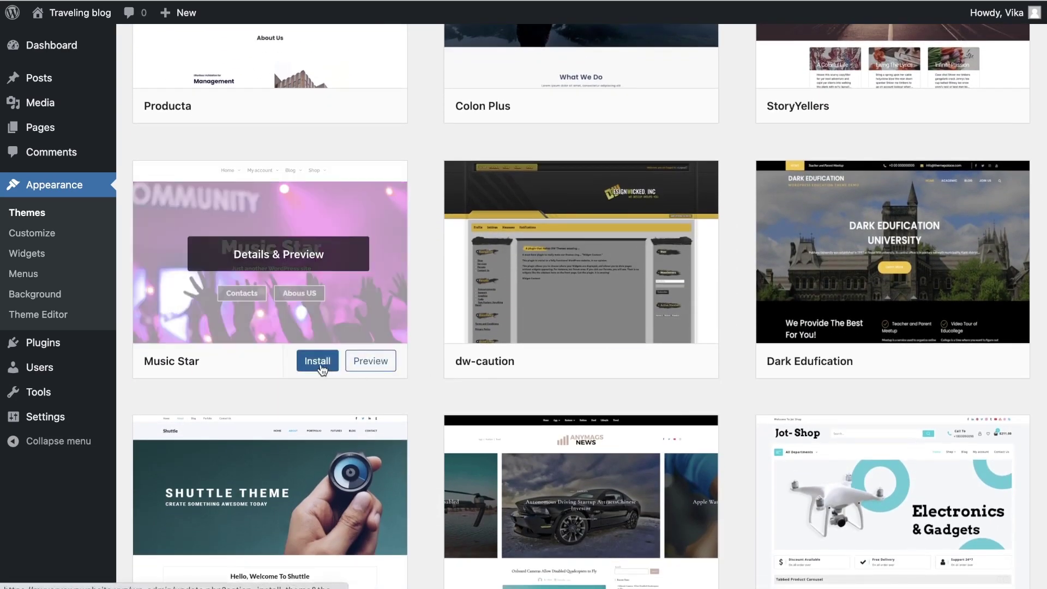
click(318, 361)
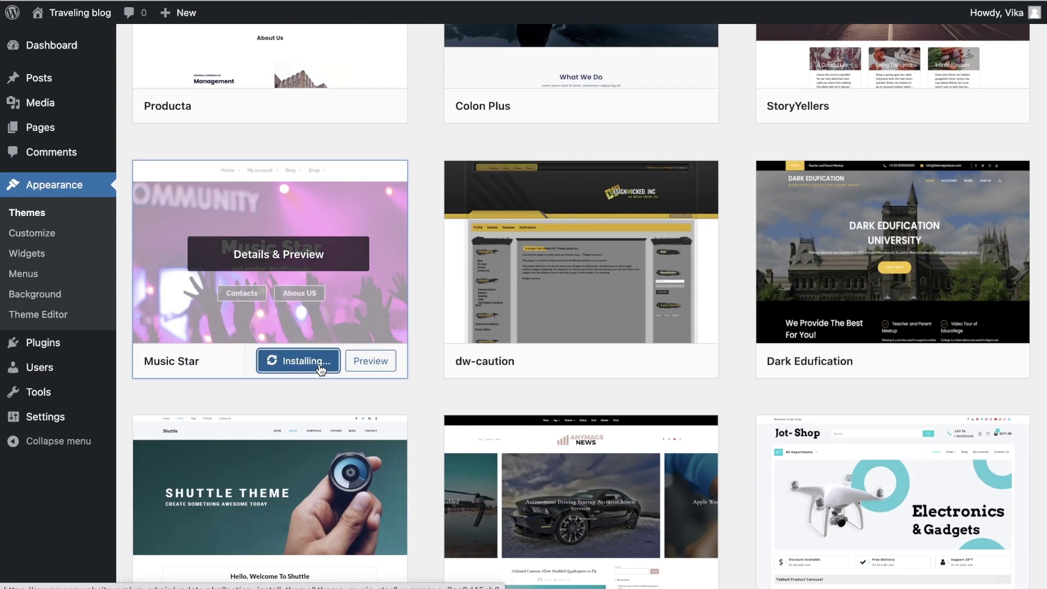
click(360, 360)
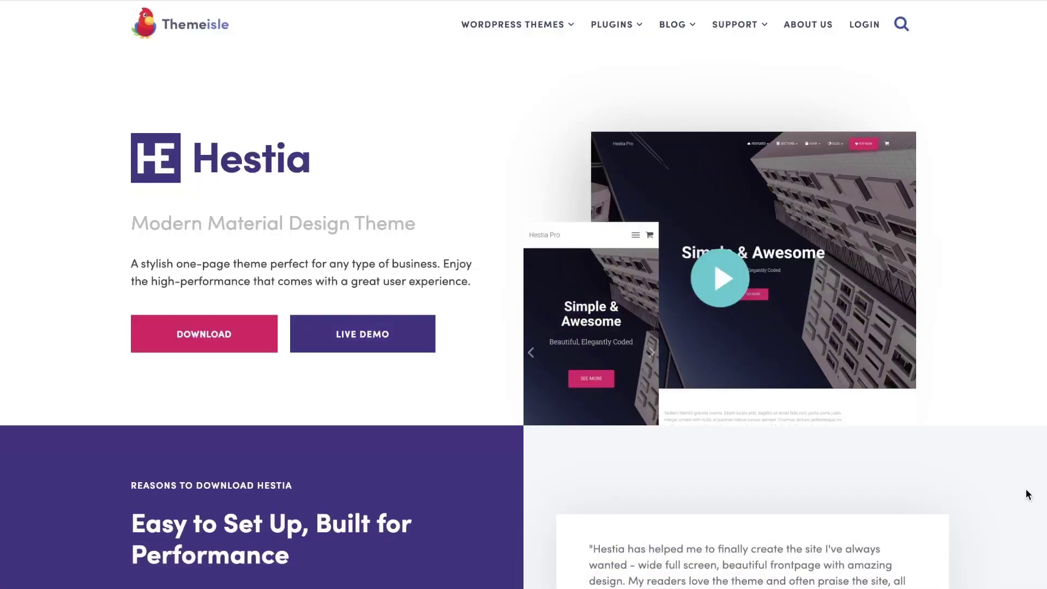
Download the Hestia zip from Themeisle, declining the subscription offer
click(218, 350)
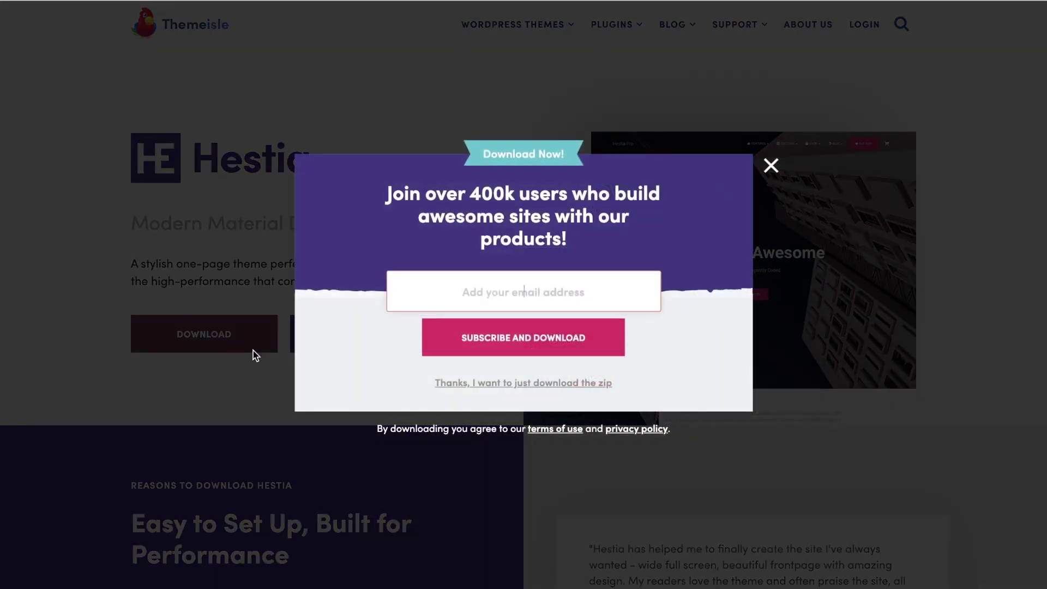
click(451, 392)
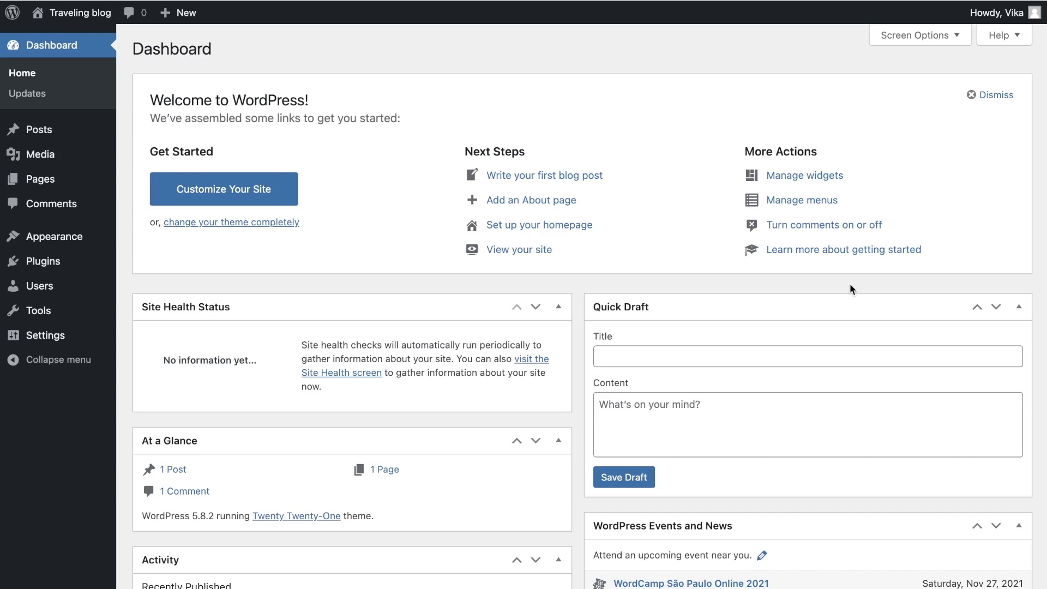
mouse_move(54, 237)
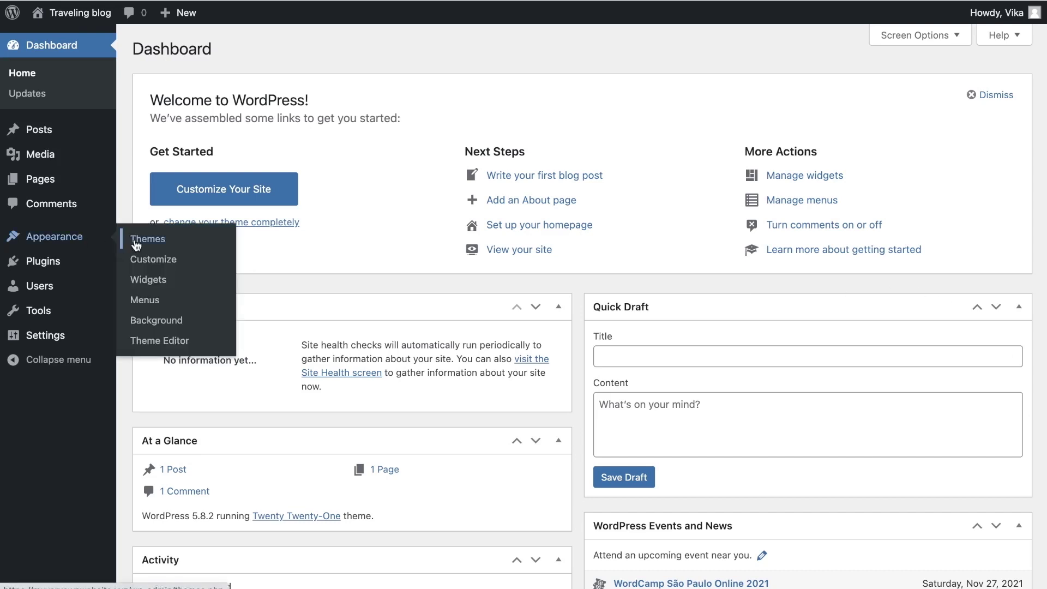
Upload and install hestia.zip through Add New > Upload Theme, then live-preview Hestia
click(136, 243)
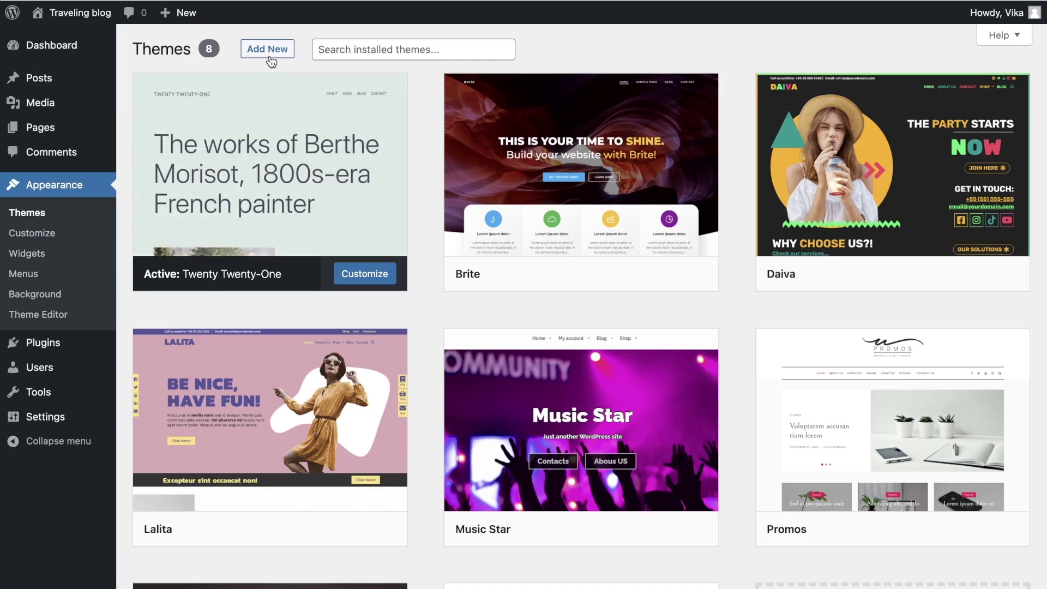
click(267, 49)
click(270, 50)
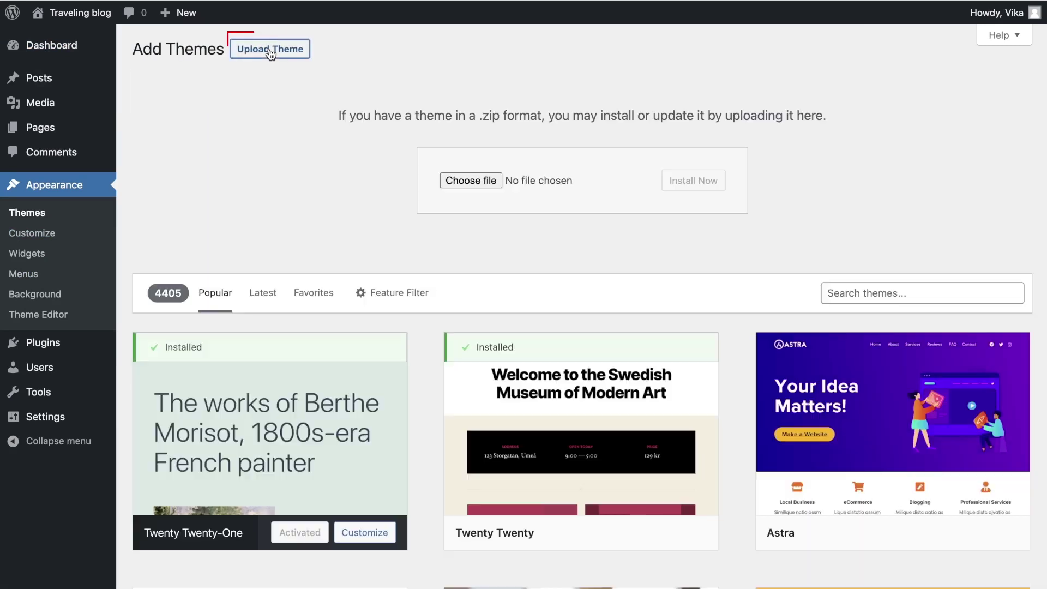
click(467, 180)
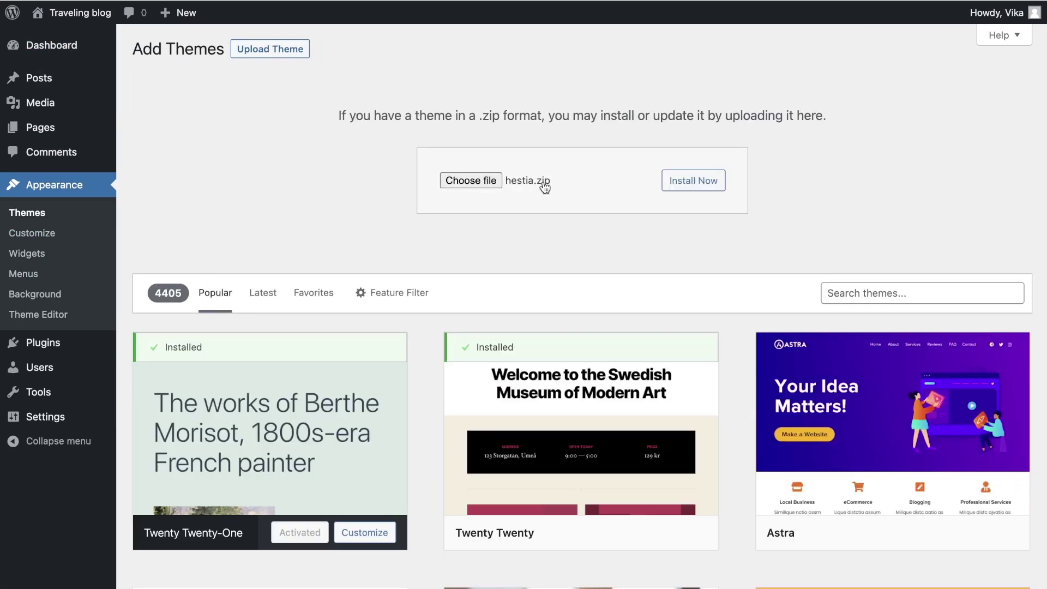
click(693, 181)
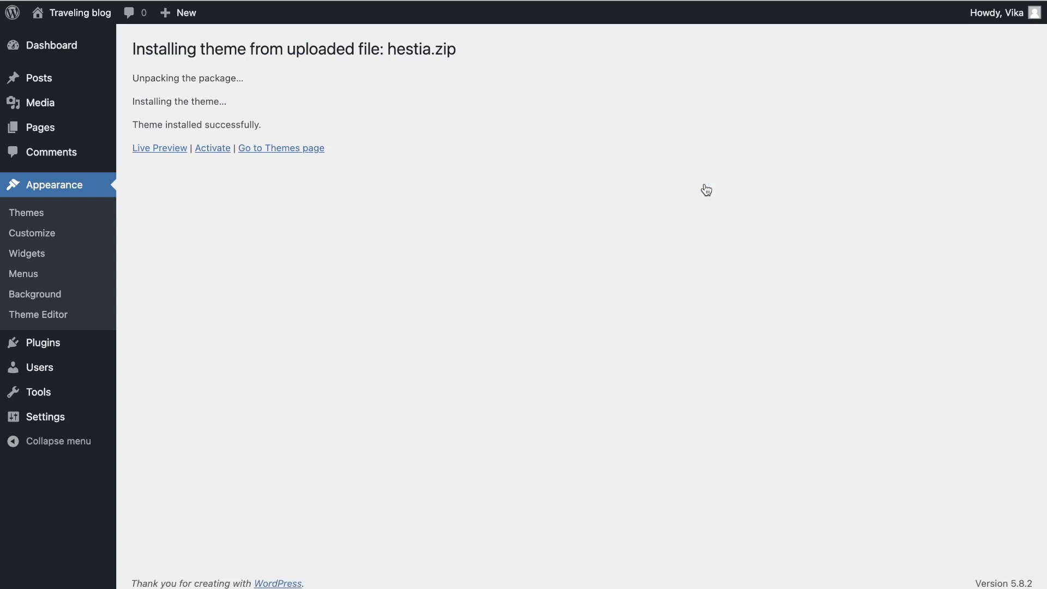
click(161, 149)
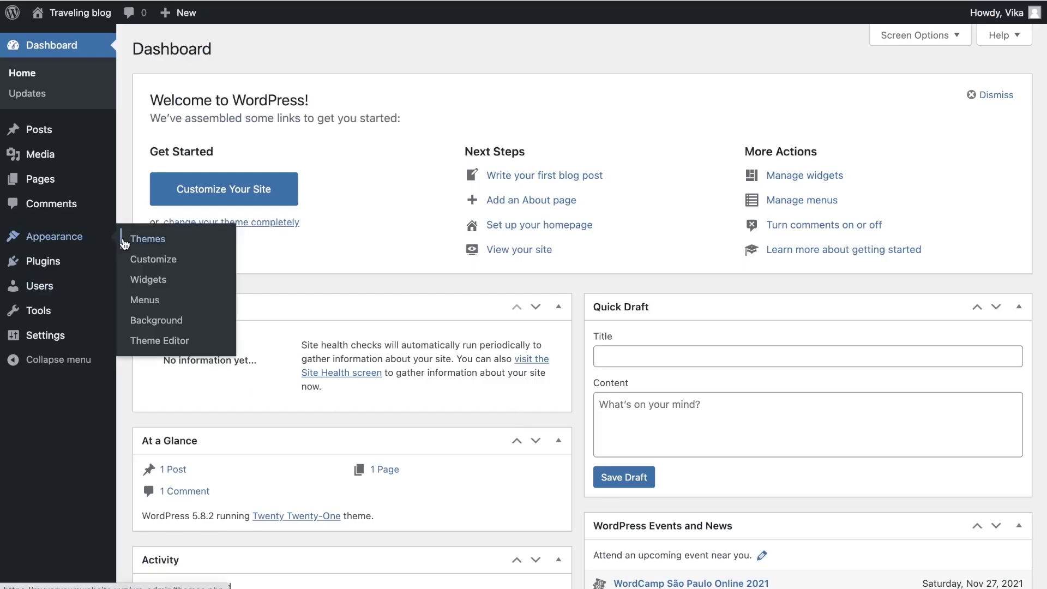
Open Appearance > Themes to see Hestia among the nine installed themes
click(129, 242)
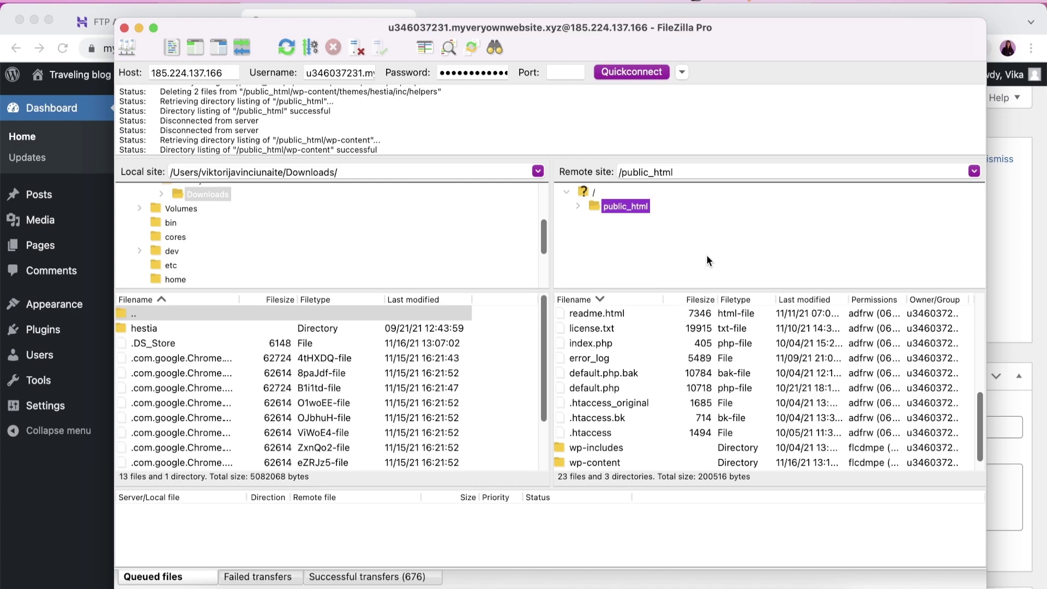
Drag the local hestia folder into the server's public_html/wp-content/themes folder
click(579, 206)
click(631, 235)
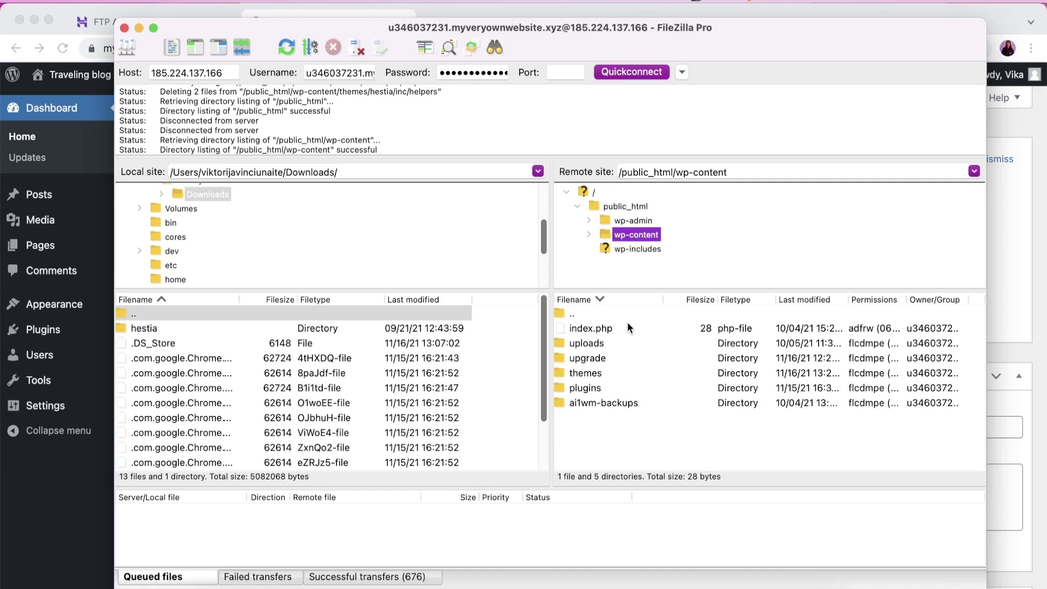
double_click(600, 372)
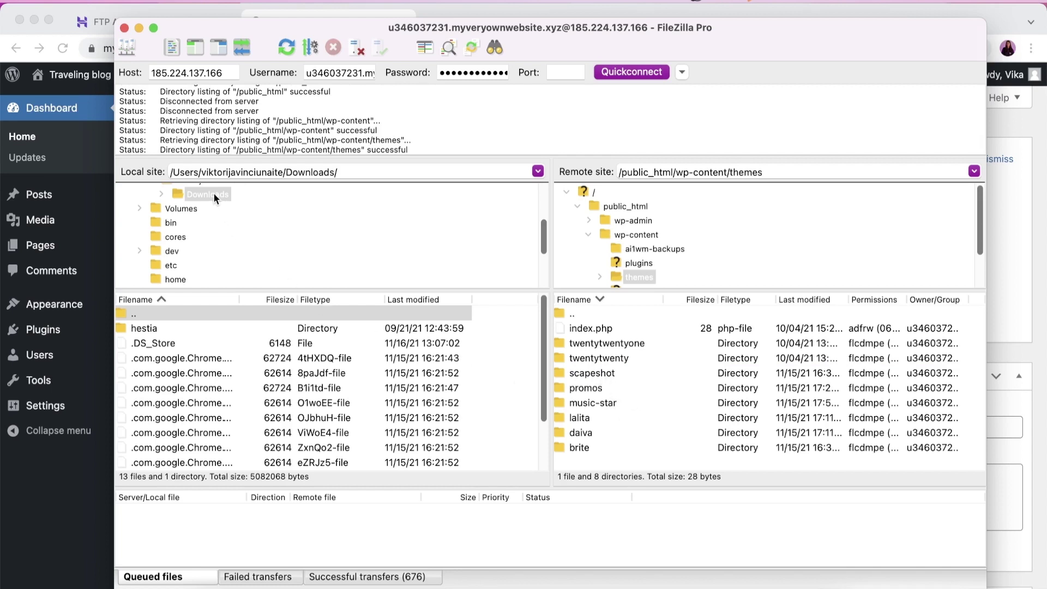
click(158, 327)
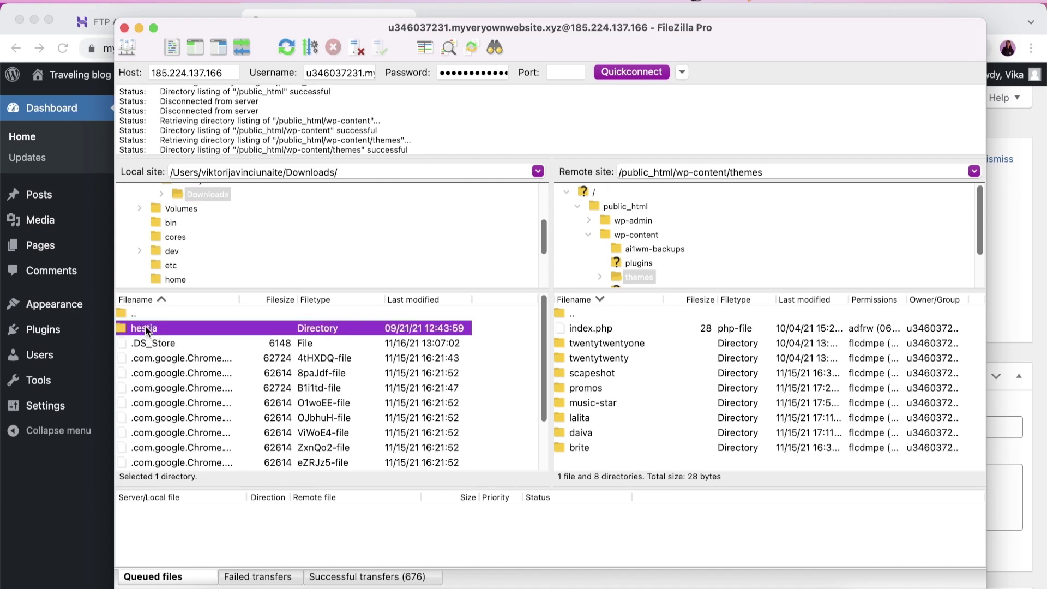
drag(484, 439, 627, 456)
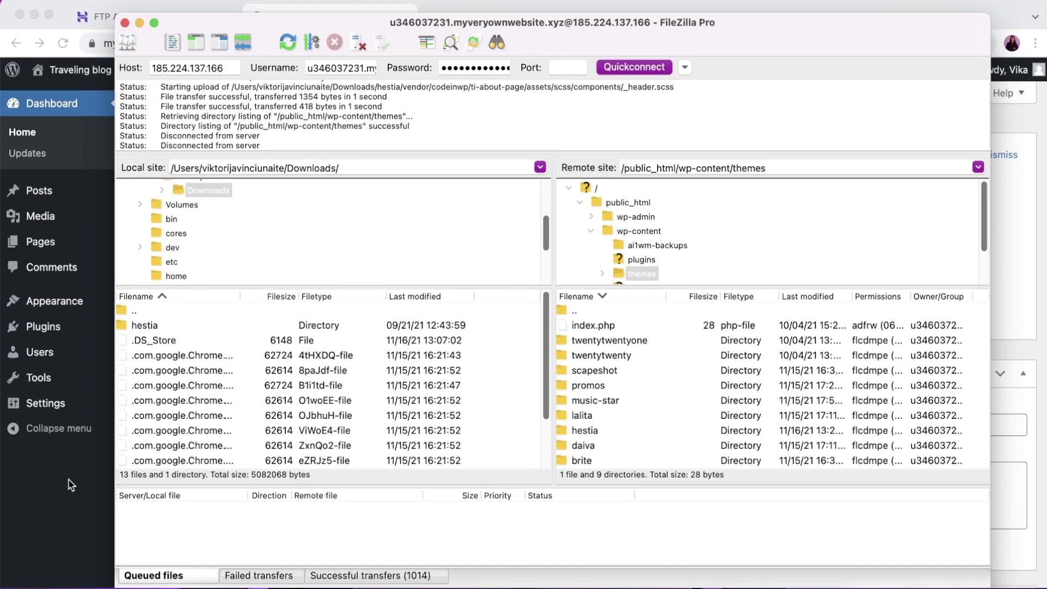
click(70, 485)
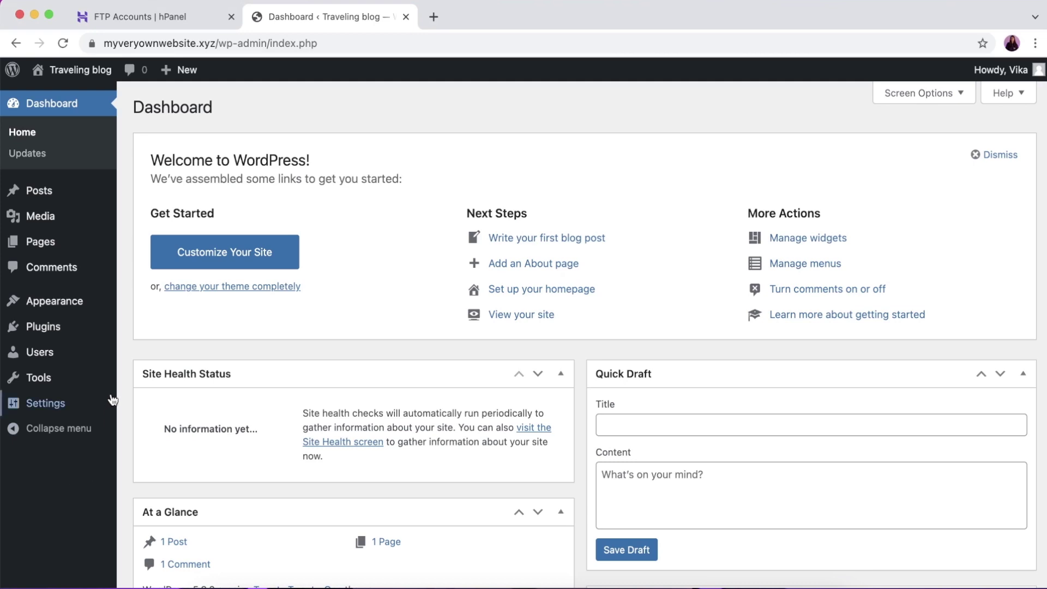
mouse_move(54, 301)
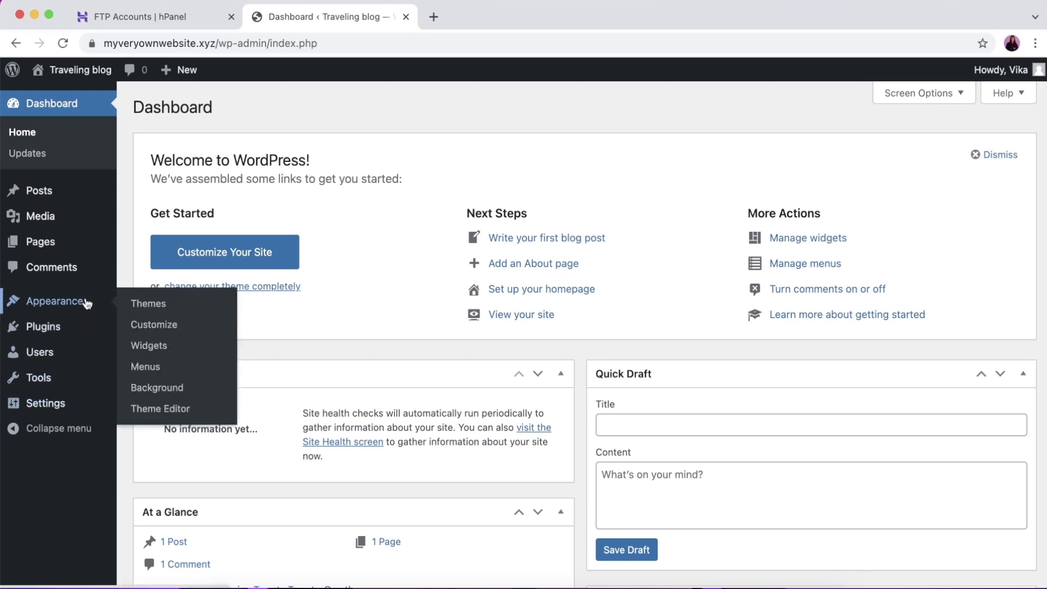
Check Appearance > Themes to confirm the FTP-uploaded Hestia is listed
click(148, 303)
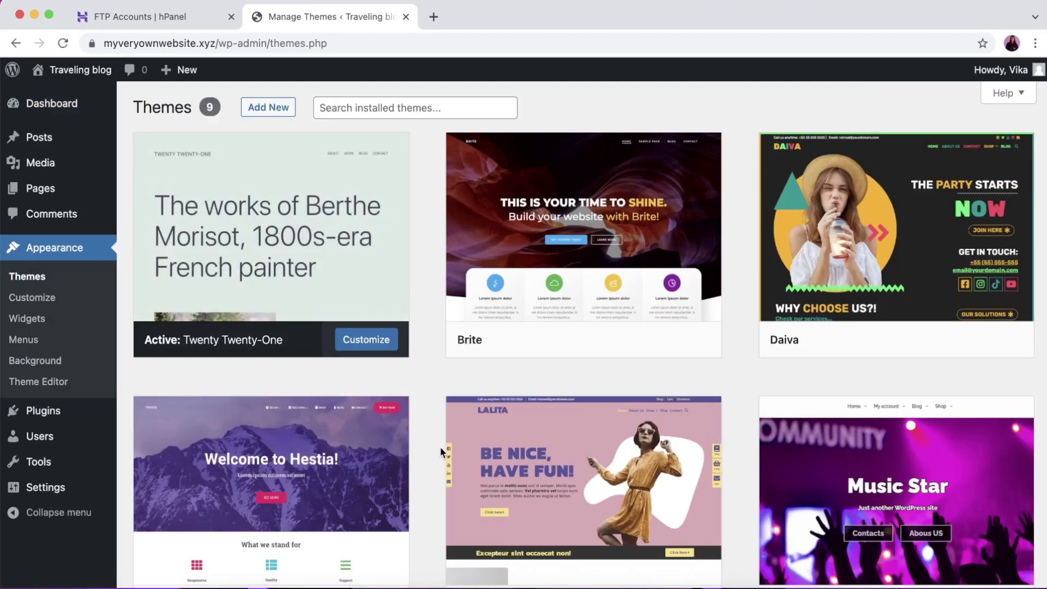
scroll(429, 468, down, 4)
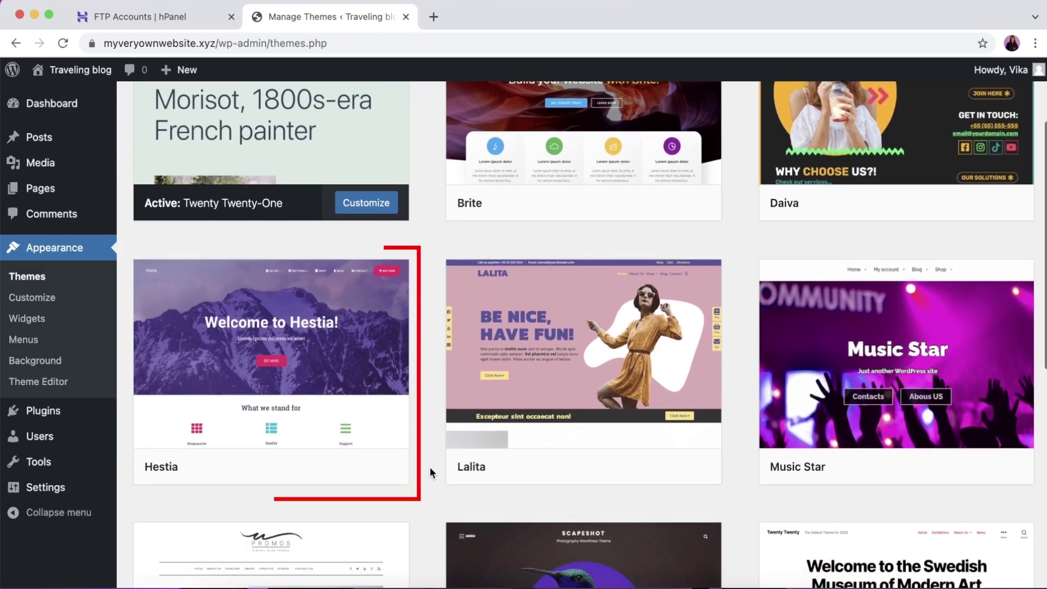